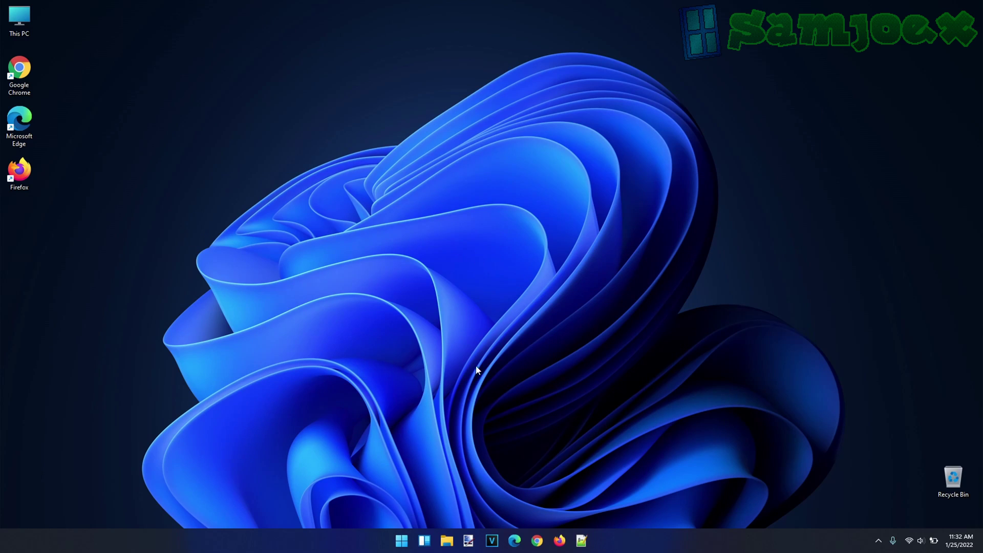
Step: View the Start menu and the widgets board, and close them again
left_click(401, 540)
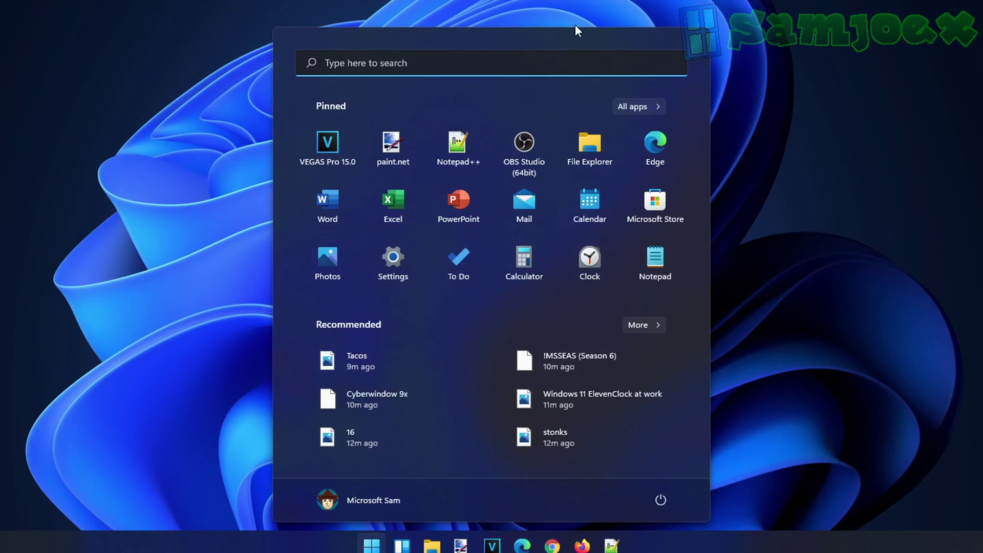
key("super+w")
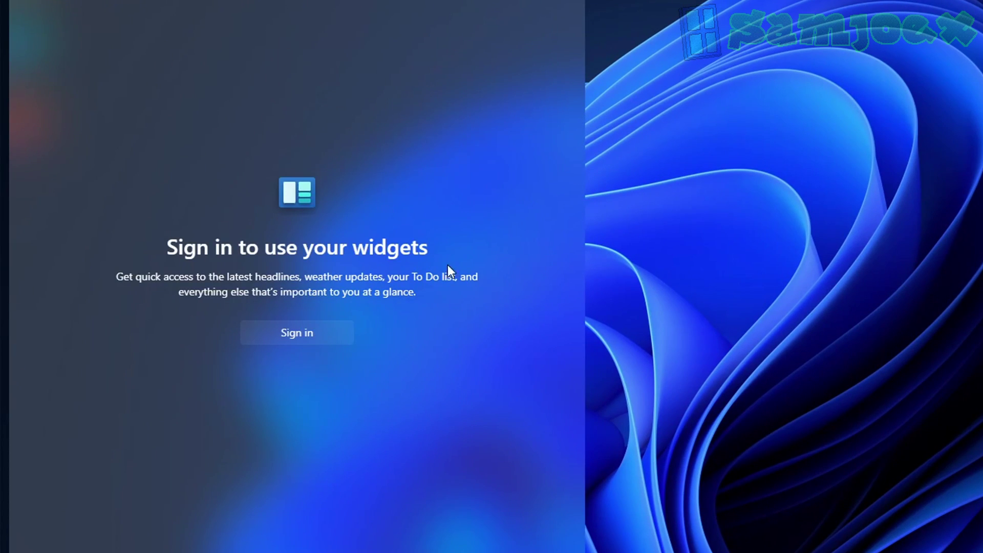
left_click(693, 284)
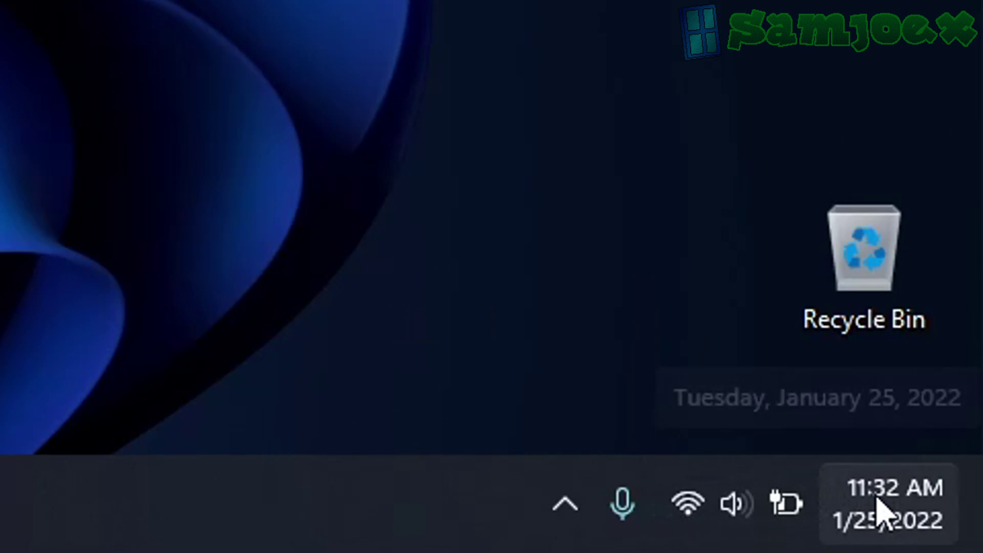
Step: Open the system clock's calendar, select January 24, 18 and 25, 2022, and close the calendar
left_click(881, 510)
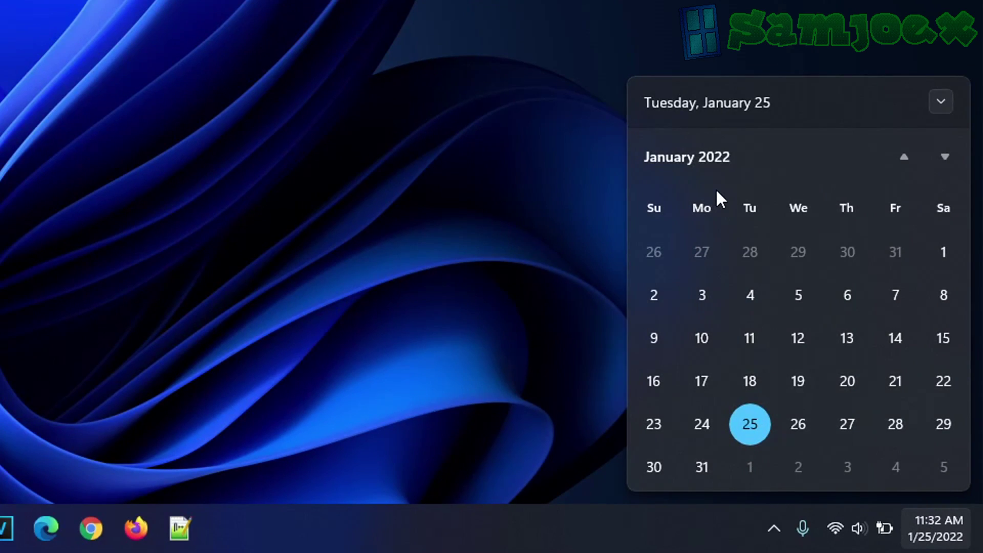
left_click(704, 429)
left_click(751, 392)
left_click(750, 423)
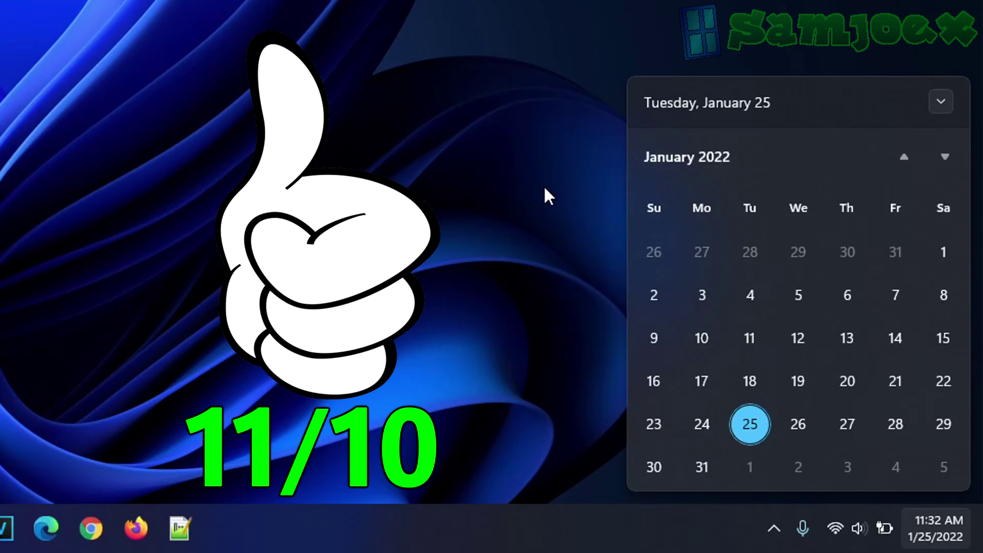
left_click(503, 164)
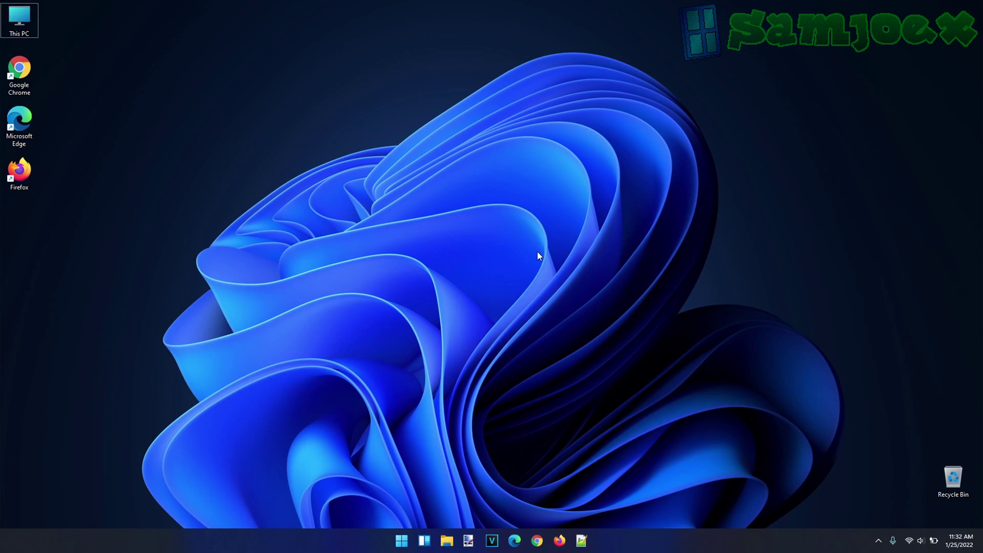
mouse_move(963, 541)
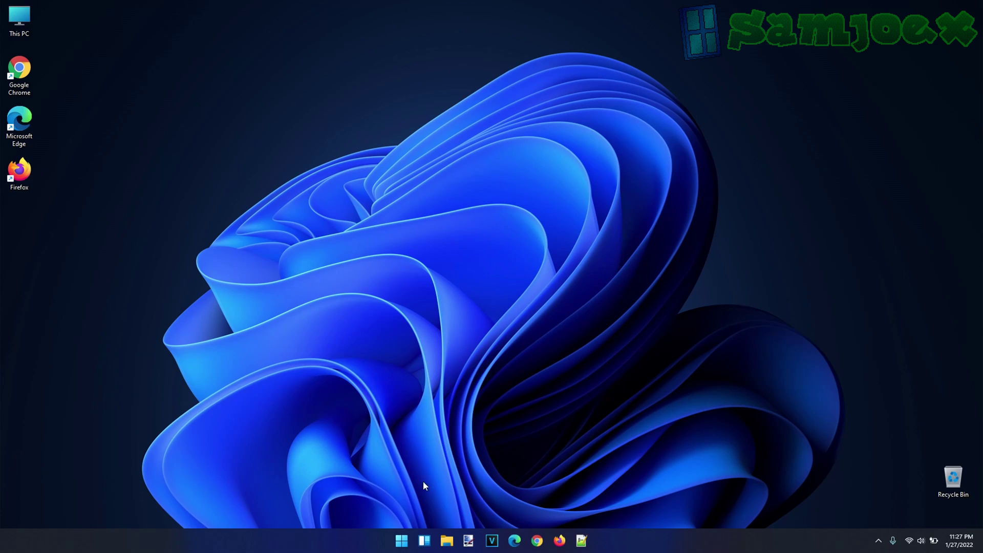
Step: Switch to Microsoft Store, search for "elevenclock" and open the ElevenClock listing
left_click(402, 540)
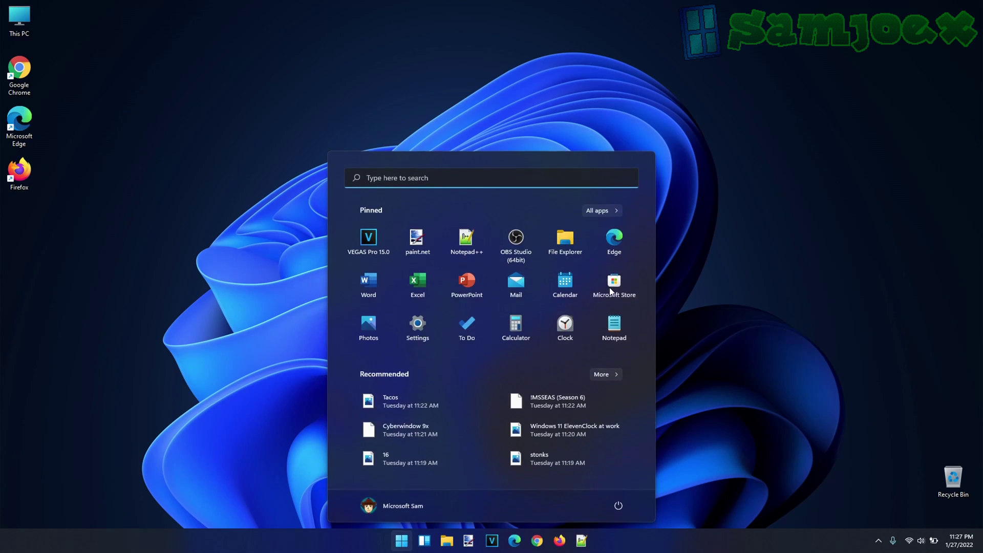
left_click(614, 285)
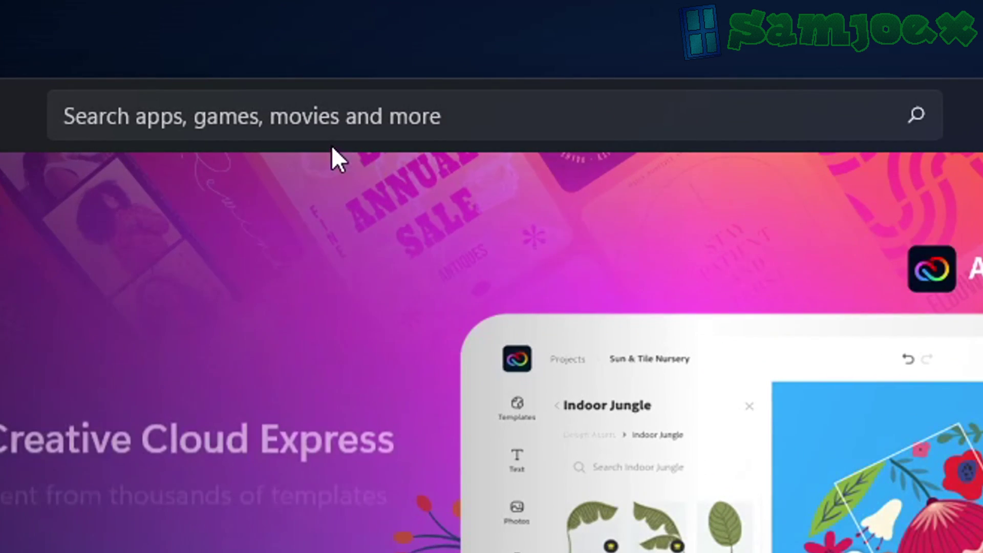
left_click(340, 128)
type("elevenclock")
key("Return")
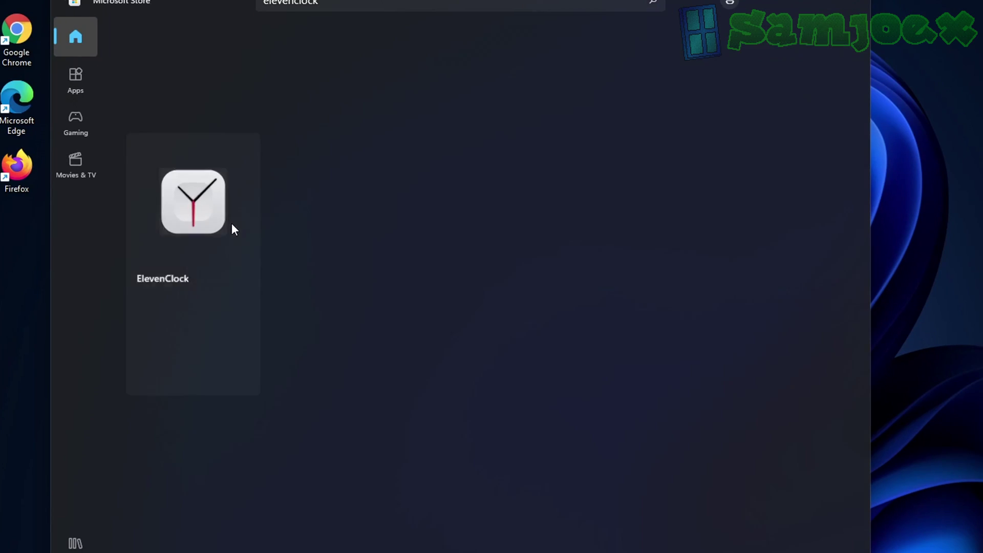
left_click(234, 226)
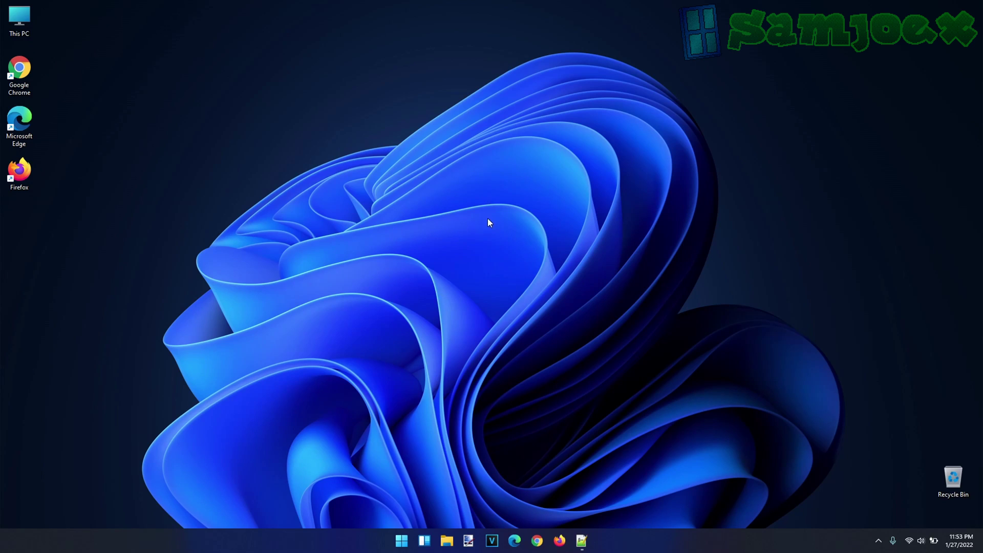
Step: Open the ElevenClock GitHub page from the link in the Notepad++ text file and get ElevenClock.Installer.exe from the 3.1.1 release
left_click(583, 540)
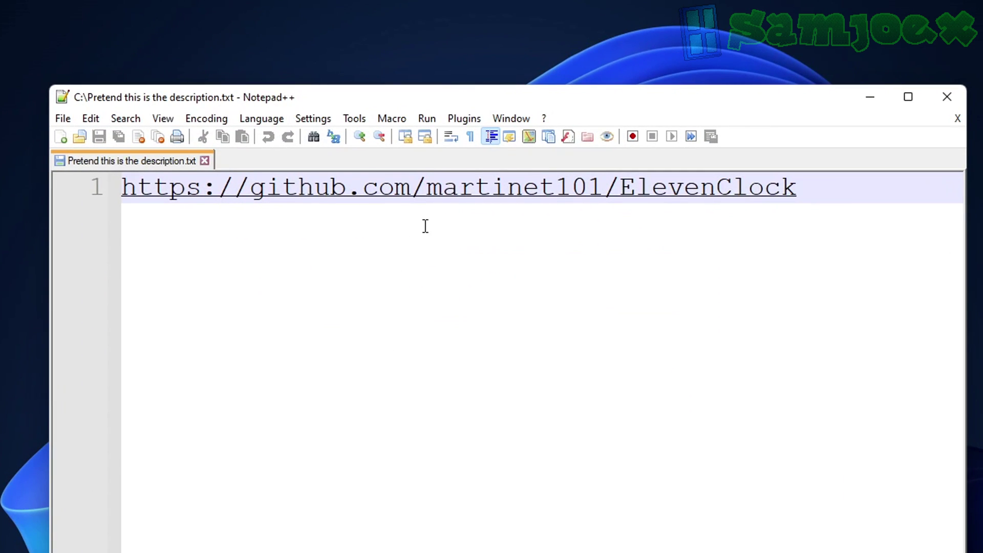
double_click(496, 193)
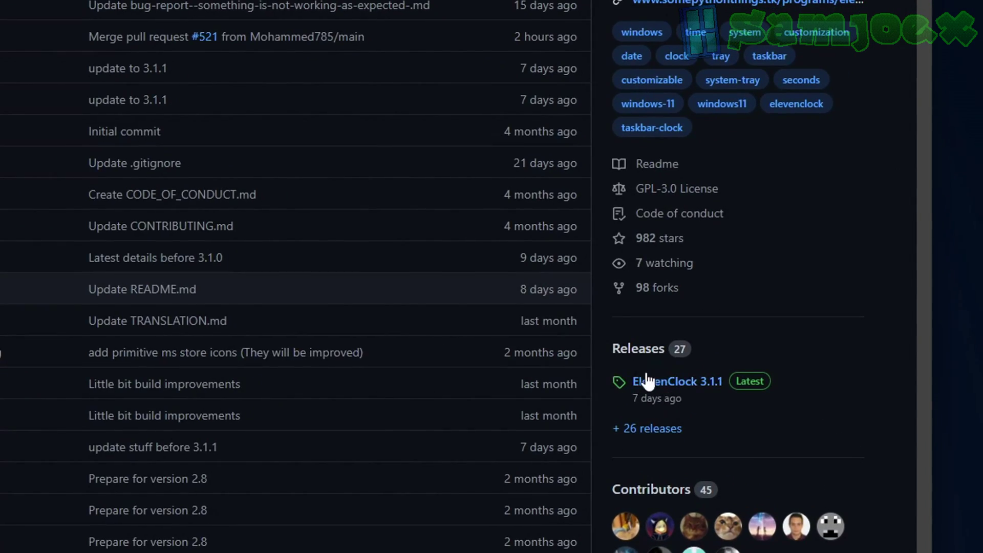
left_click(704, 449)
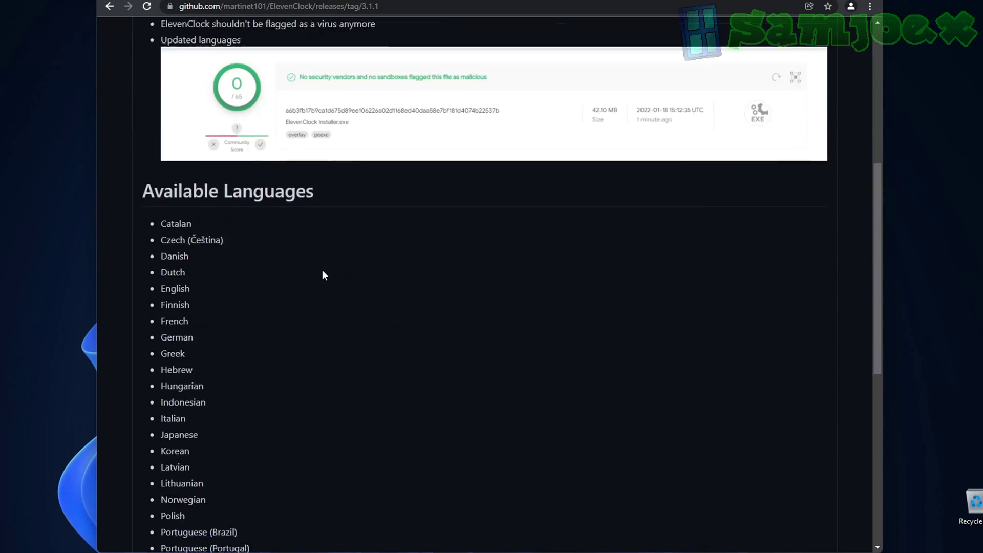
scroll(376, 277, "down", 1)
scroll(323, 276, "down", 6)
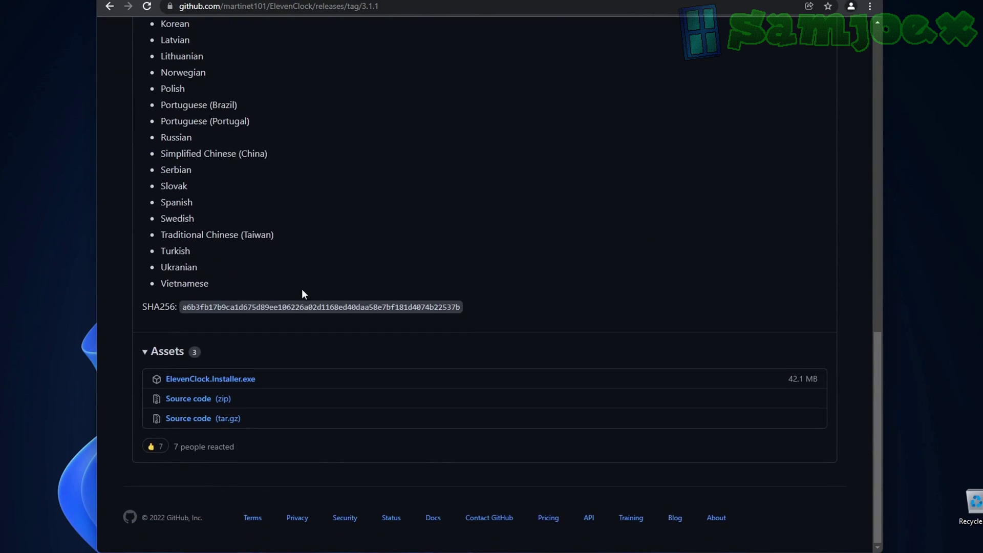
left_click(459, 237)
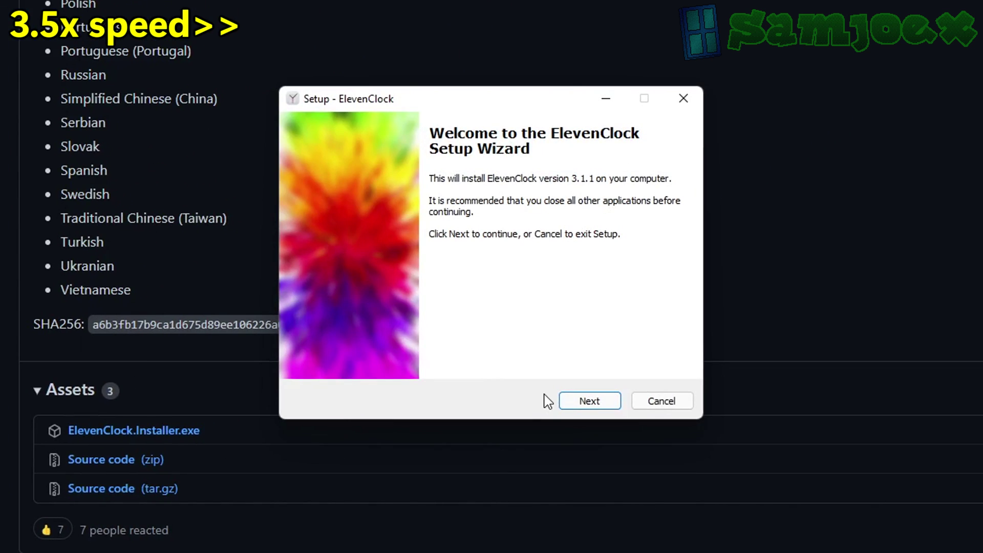
Step: Install ElevenClock 3.1.1 with its setup wizard and dismiss the update notes
left_click(589, 401)
left_click(318, 349)
scroll(440, 265, "down", 2)
left_click(589, 401)
left_click(609, 401)
left_click(589, 400)
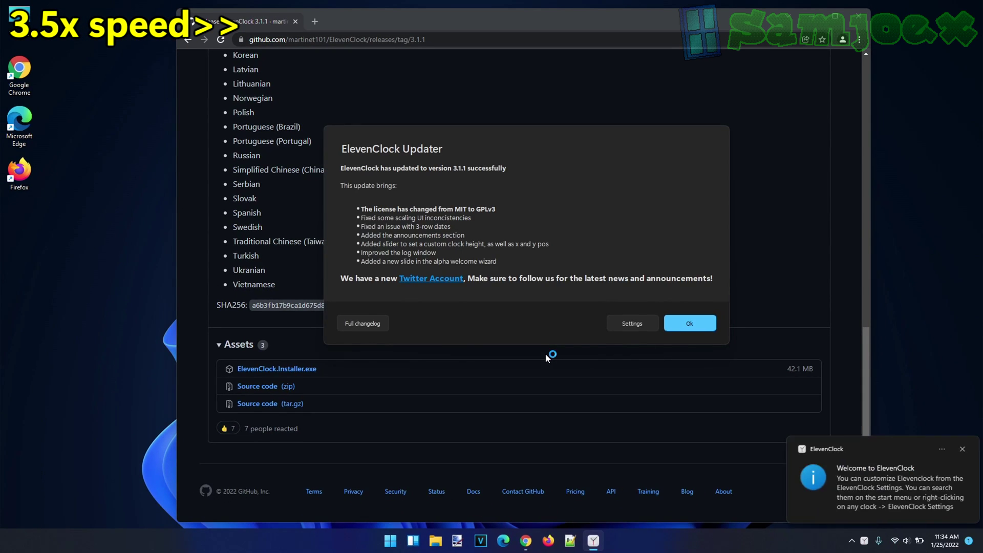
left_click(690, 323)
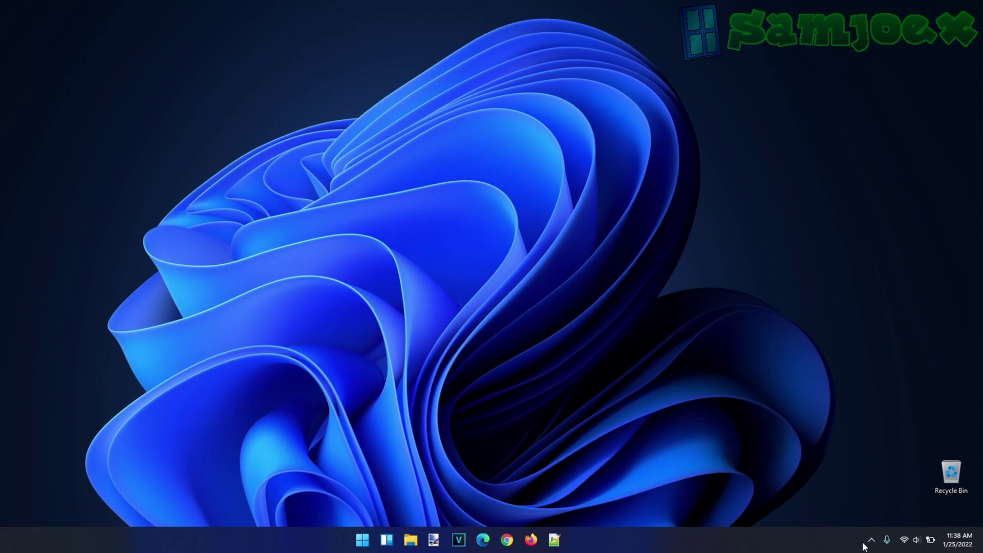
Step: Open ElevenClock Settings from its notification area icon and enable showing the clock on the primary screen
left_click(878, 540)
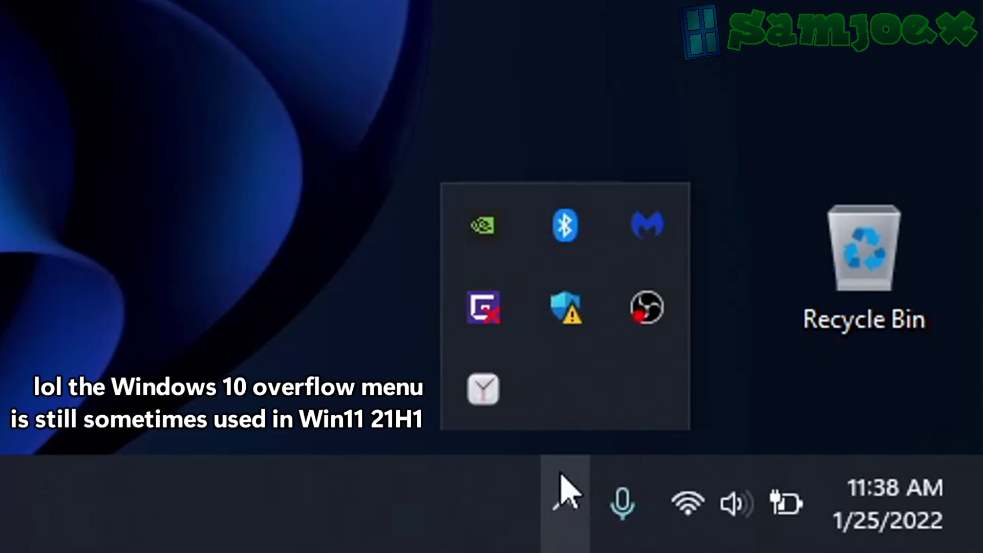
right_click(485, 398)
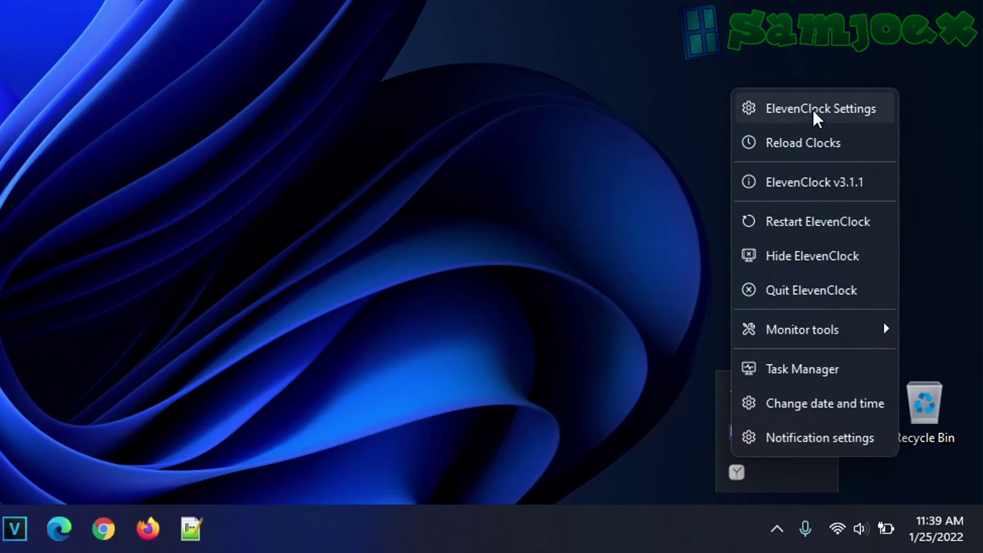
left_click(818, 121)
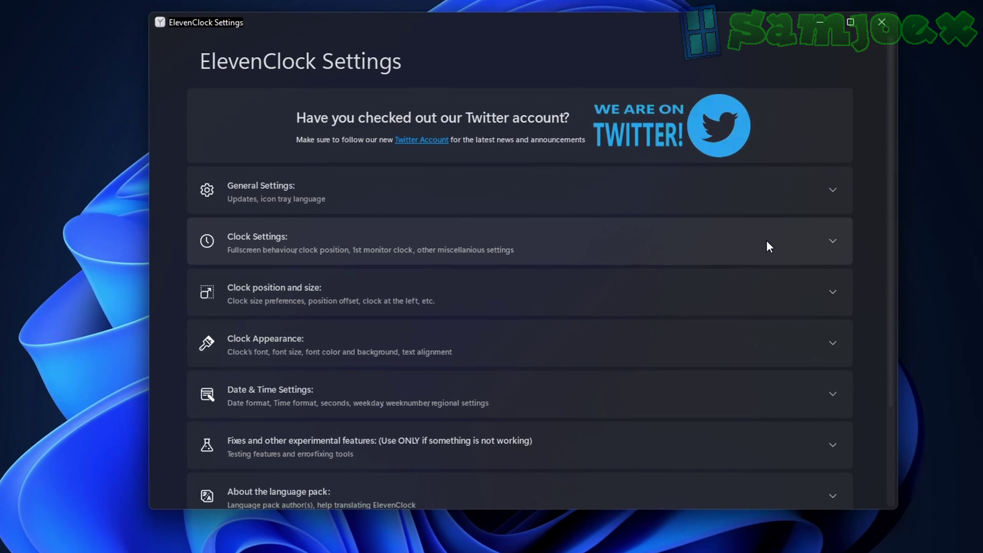
left_click(728, 272)
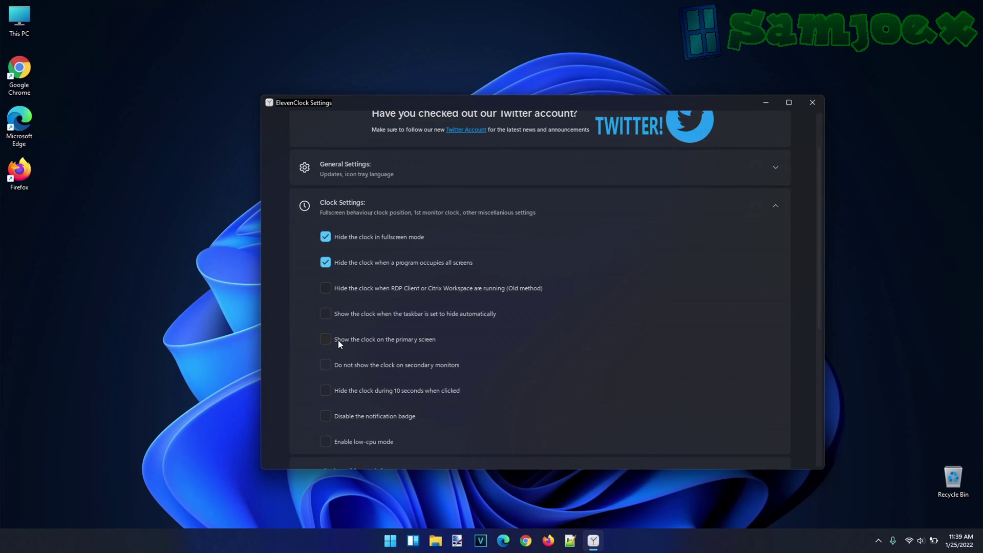
left_click(290, 303)
right_click(931, 529)
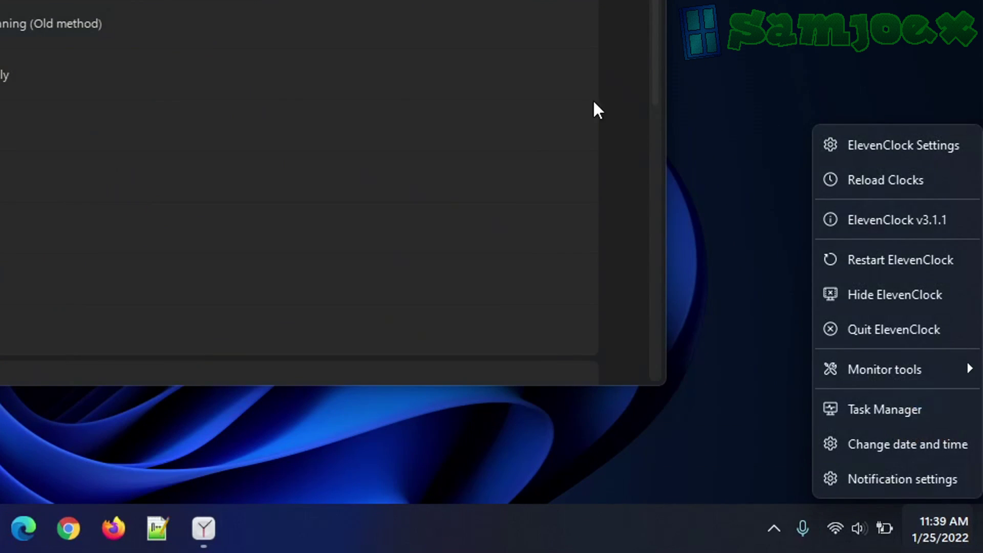
left_click(710, 313)
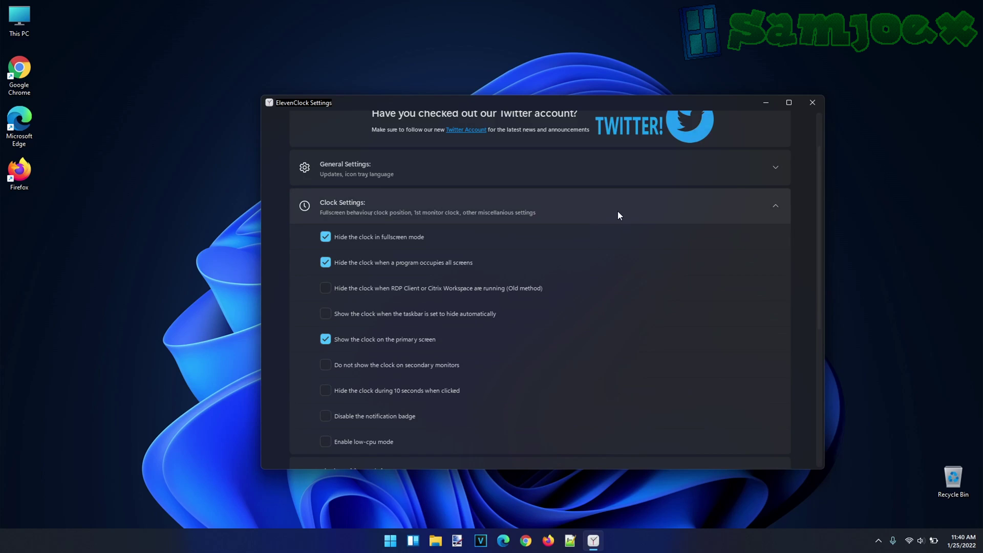
Step: Enable seconds on the clock in the date and time settings, and test opening the calendar from the clock
left_click(618, 211)
left_click(480, 317)
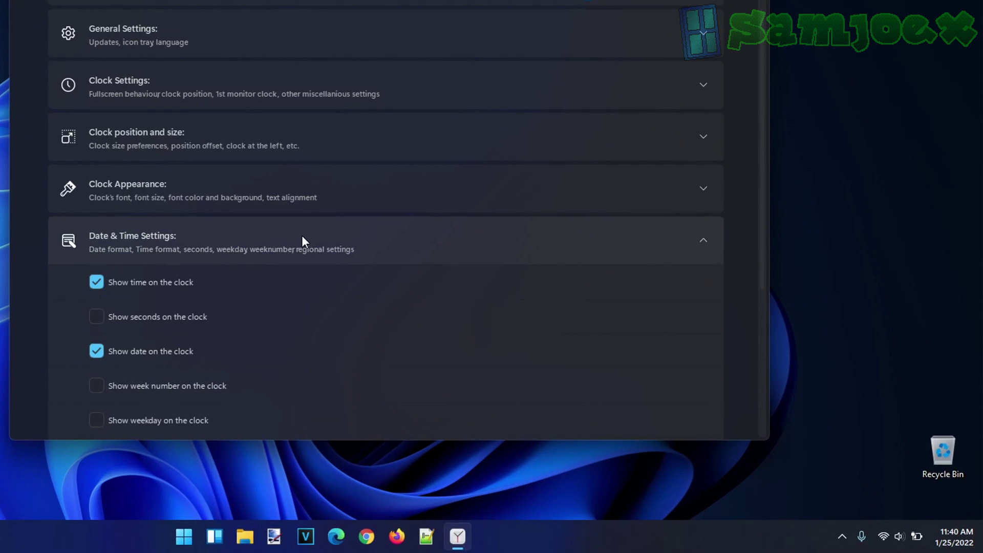
scroll(302, 235, "down", 2)
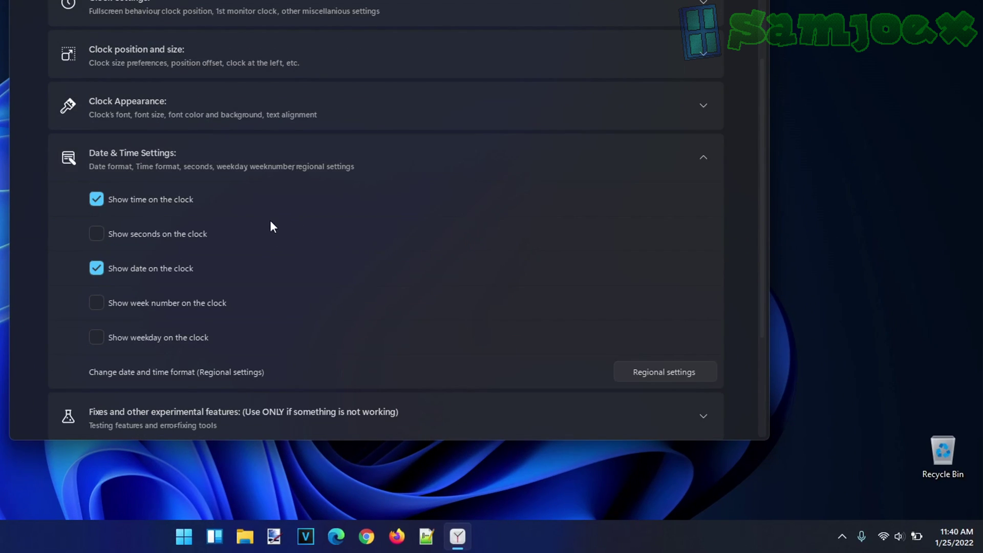
left_click(152, 232)
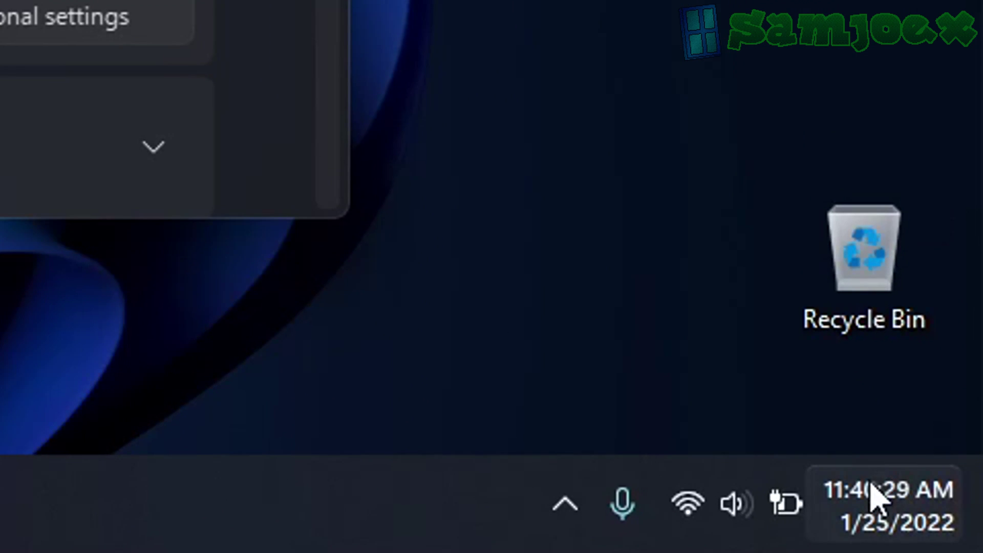
left_click(946, 533)
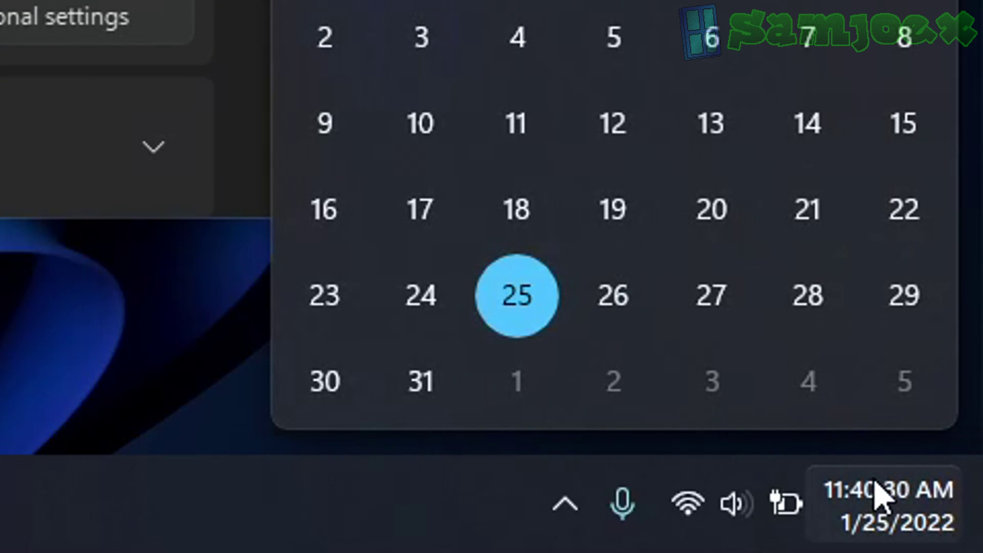
left_click(879, 492)
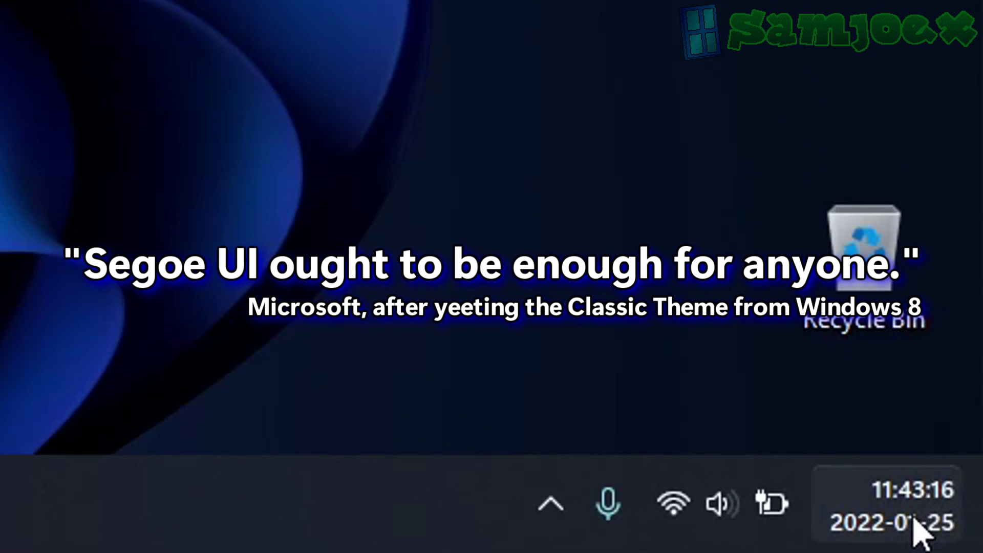
Step: Enable a custom clock font in ElevenClock's appearance settings and set it to Comic Sans MS
right_click(835, 504)
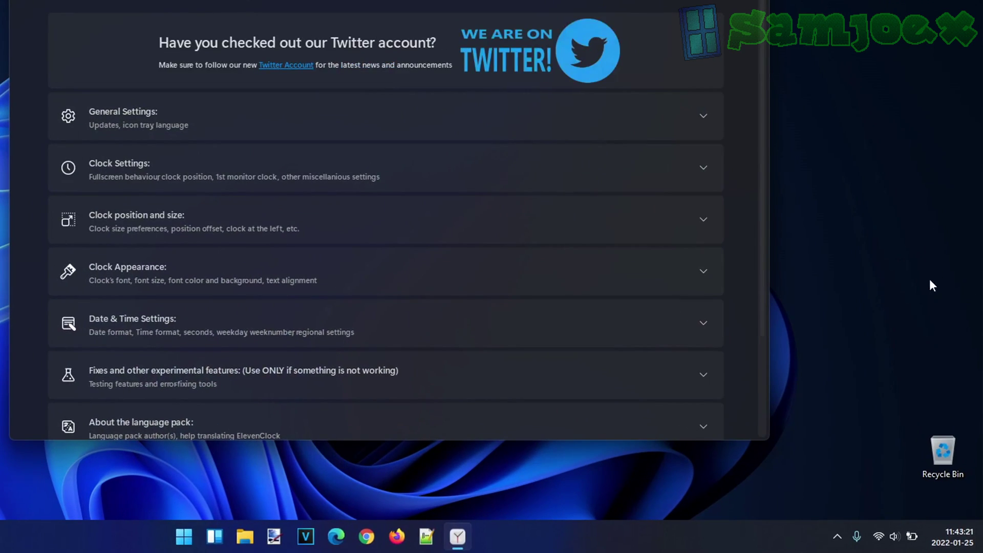
scroll(400, 320, "down", 2)
scroll(257, 276, "up", 2)
left_click(258, 274)
scroll(257, 274, "down", 3)
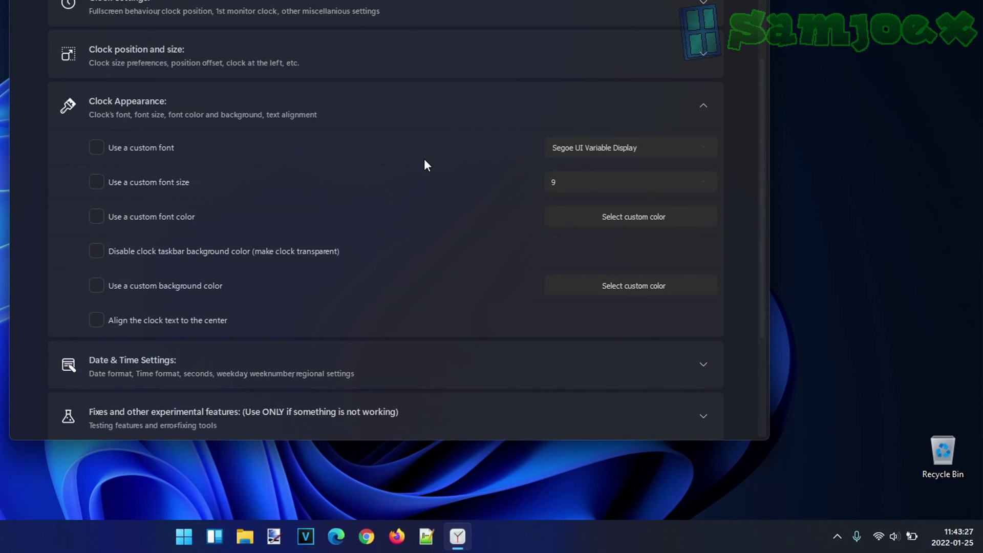
left_click(149, 150)
left_click(701, 148)
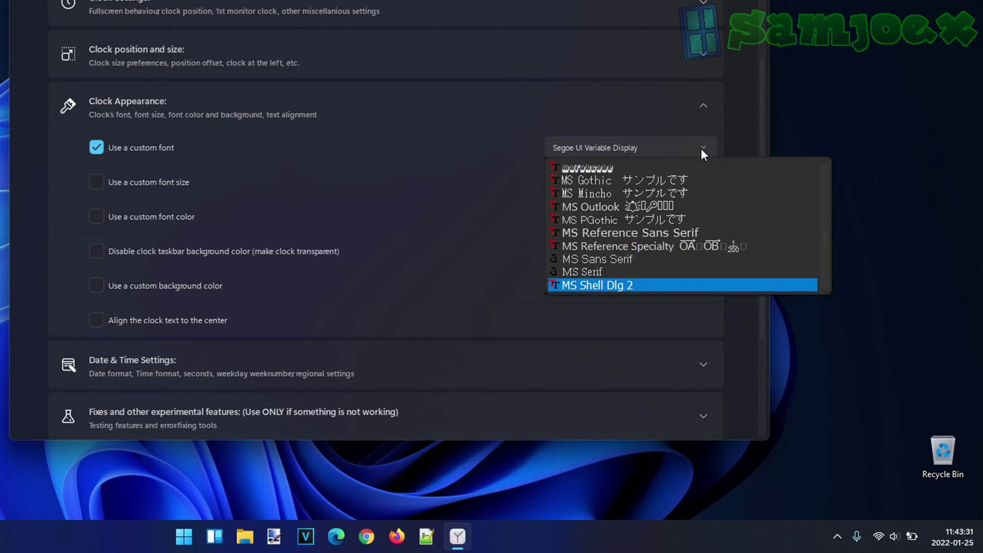
left_click(656, 284)
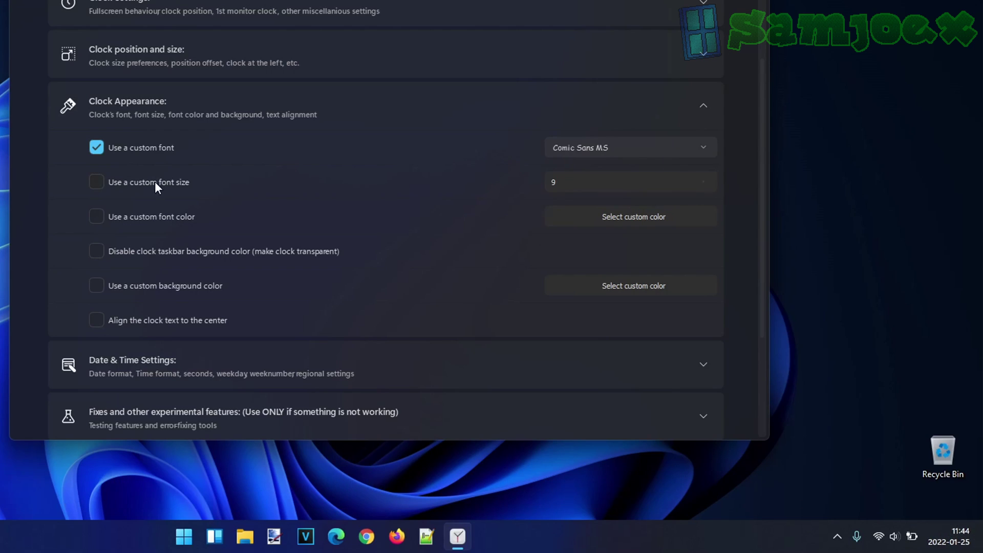
Step: Enable a custom clock font size, try 10.5 and set it to 5
left_click(155, 181)
left_click(620, 176)
left_click(569, 279)
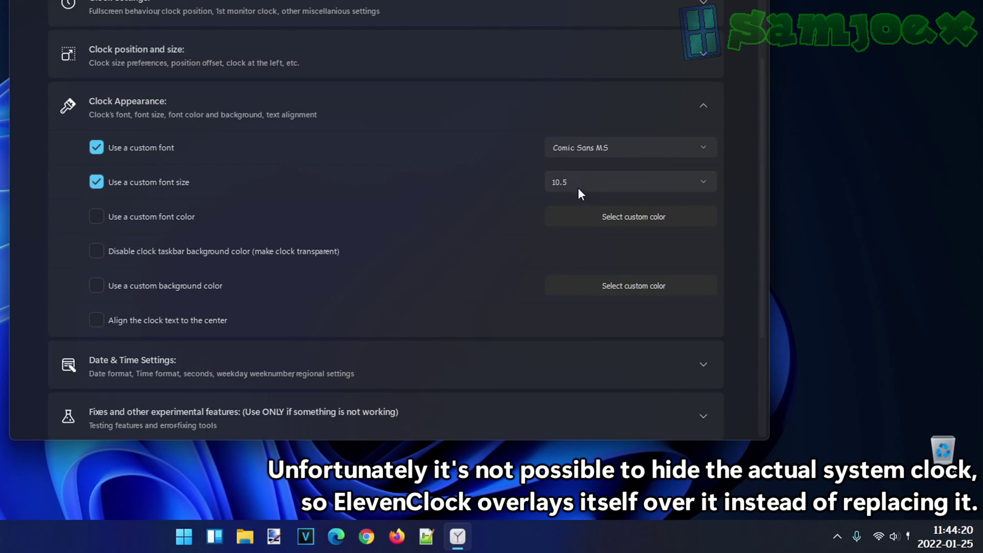
left_click(578, 185)
left_click(594, 201)
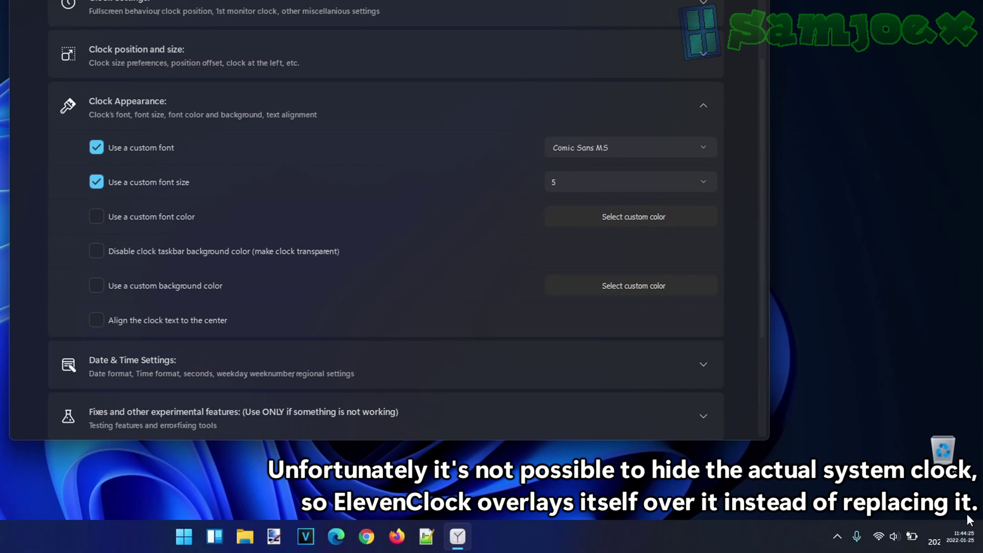
Step: Disable the custom clock font size, and enable a custom font color set to #008080
left_click(143, 180)
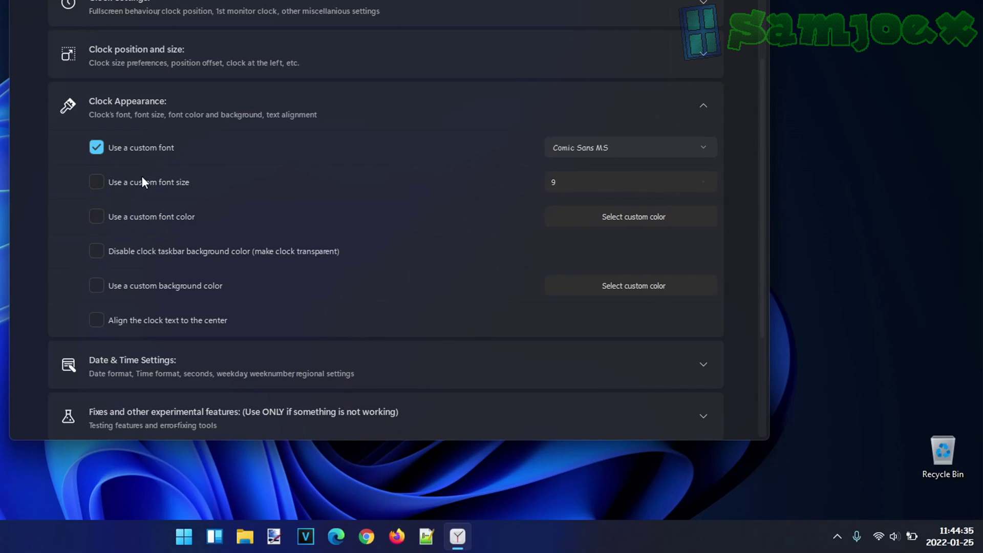
left_click(105, 217)
left_click(704, 226)
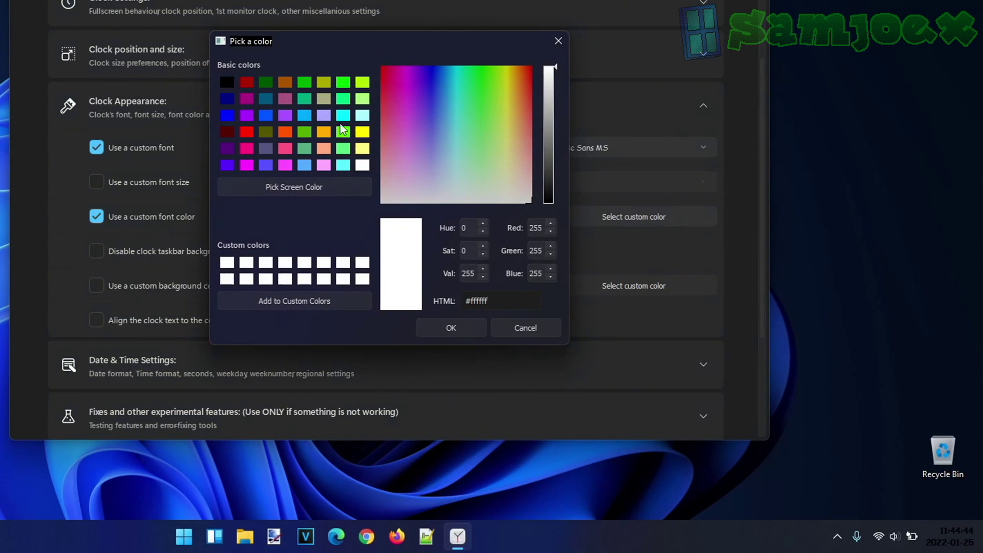
triple_click(472, 301)
type("#008080")
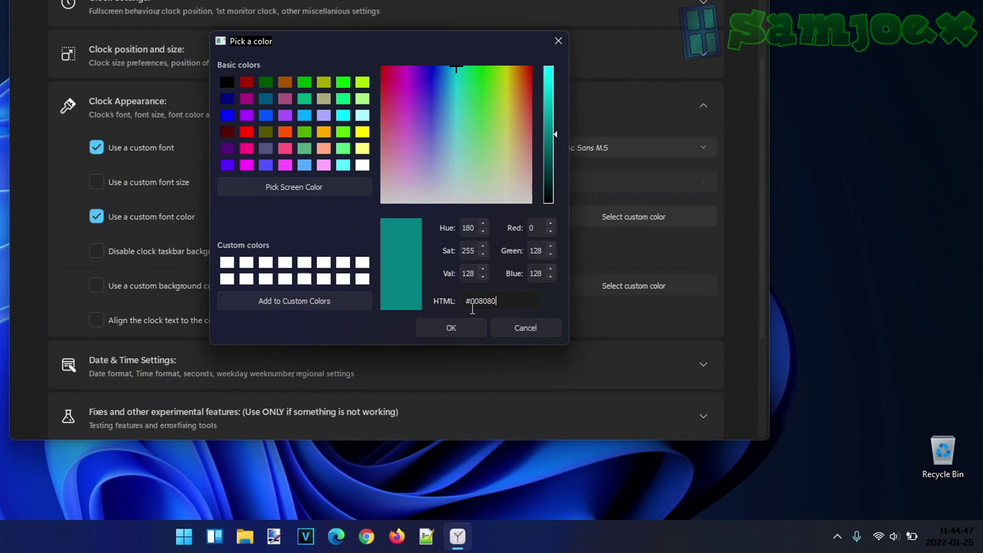
left_click(450, 336)
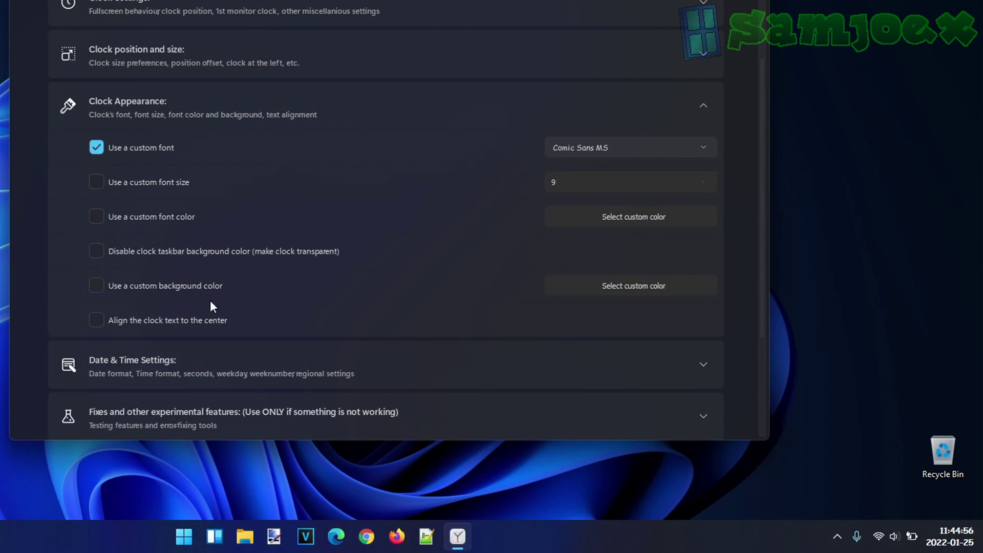
Step: Try a custom clock background color of #008080, and try aligning the clock text to the center
left_click(145, 285)
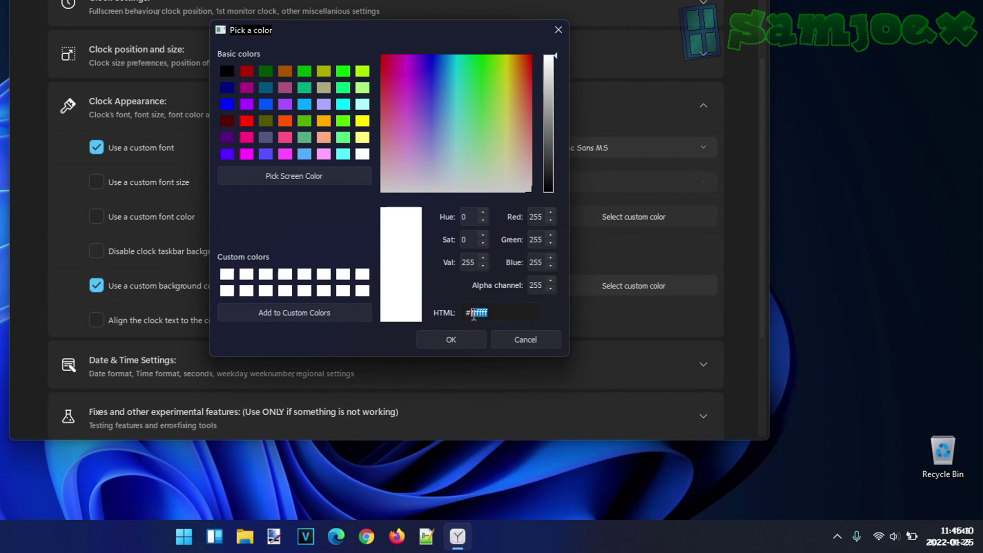
type("#008080")
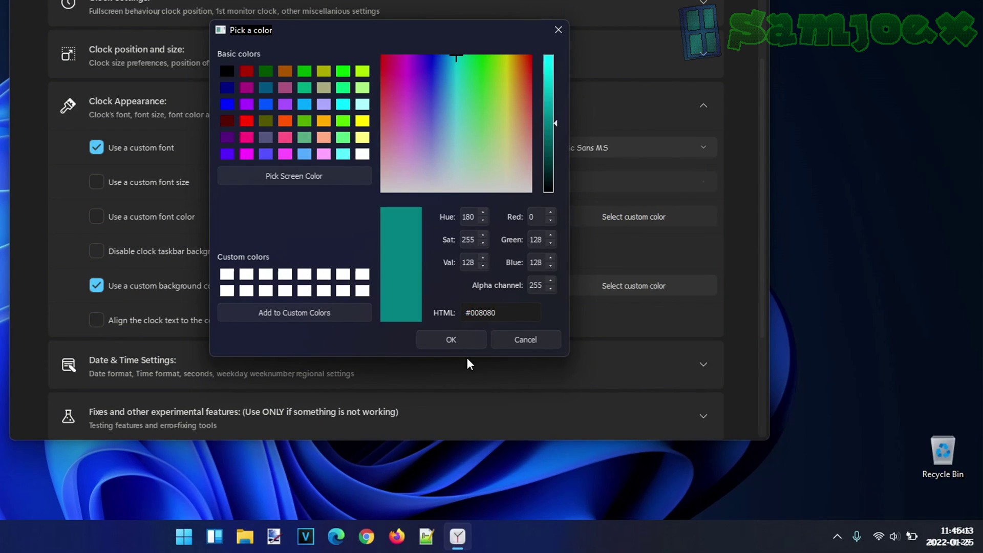
left_click(467, 347)
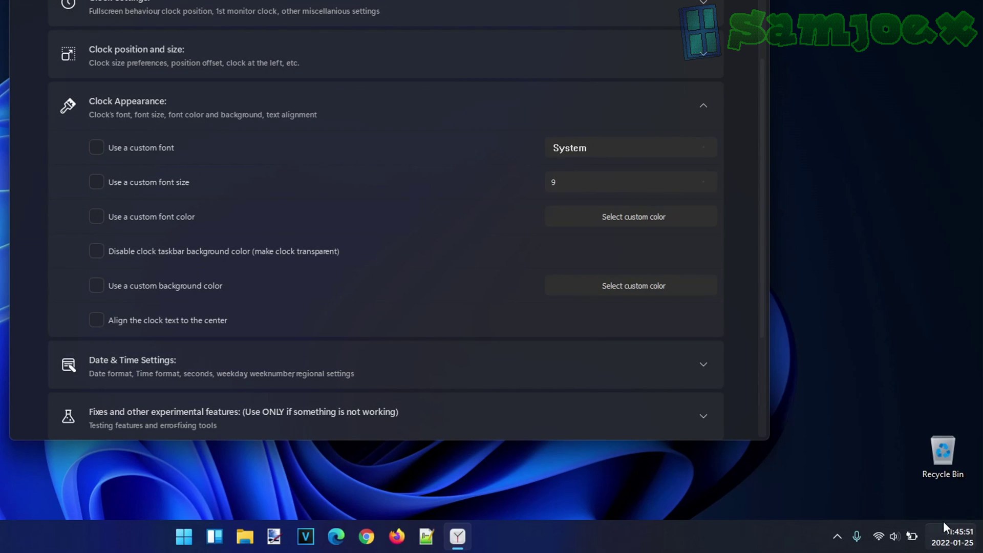
left_click(153, 322)
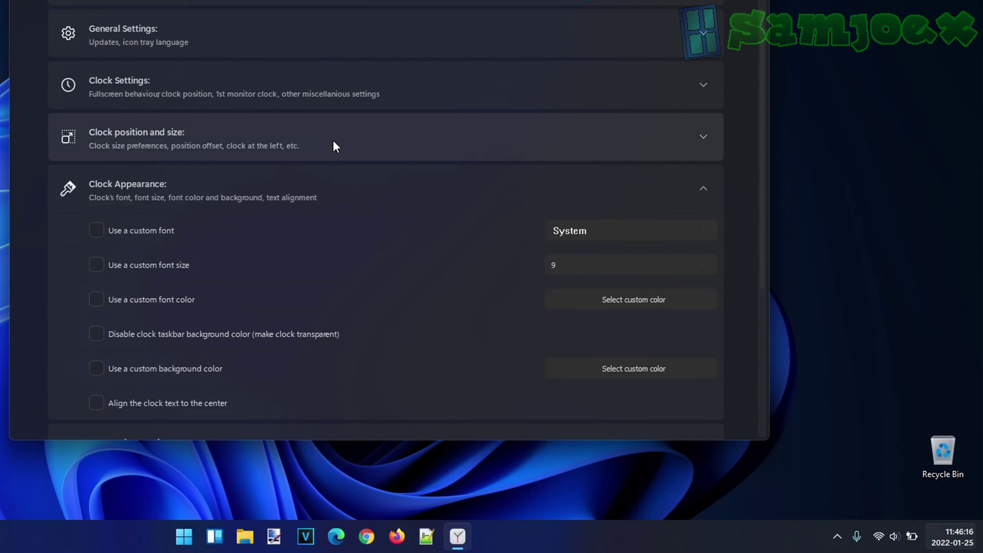
Step: Expand the clock position and size settings and toggle forcing the clock to be at the top of the screen
left_click(333, 144)
left_click(325, 321)
left_click(325, 321)
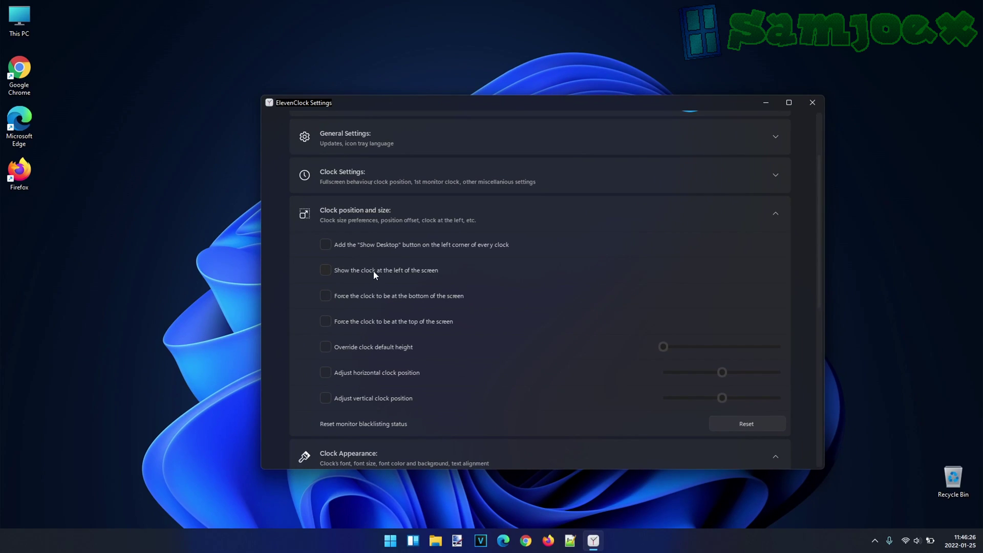